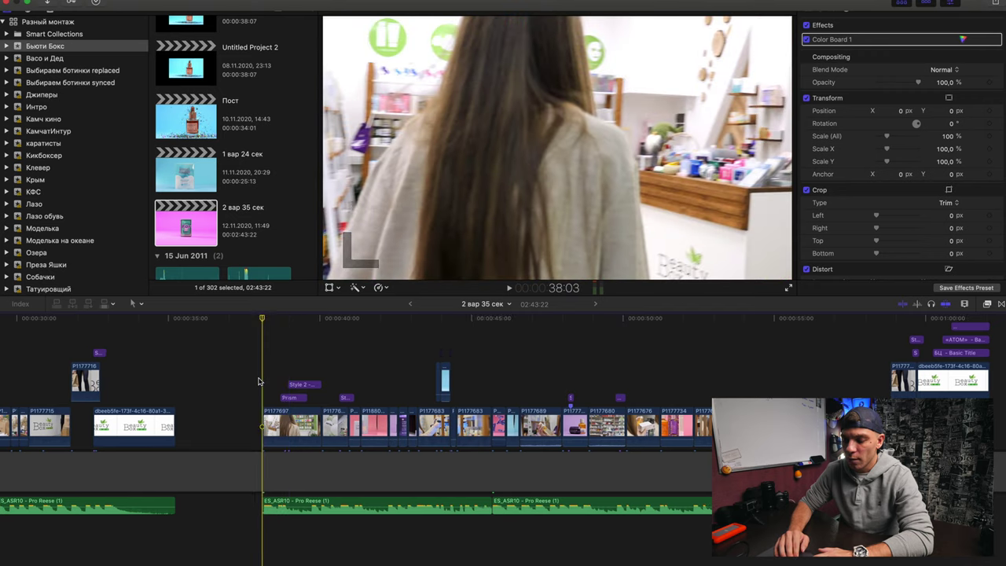
Play the edited section starting at 38:03 to review its opening shots against the music
key("space")
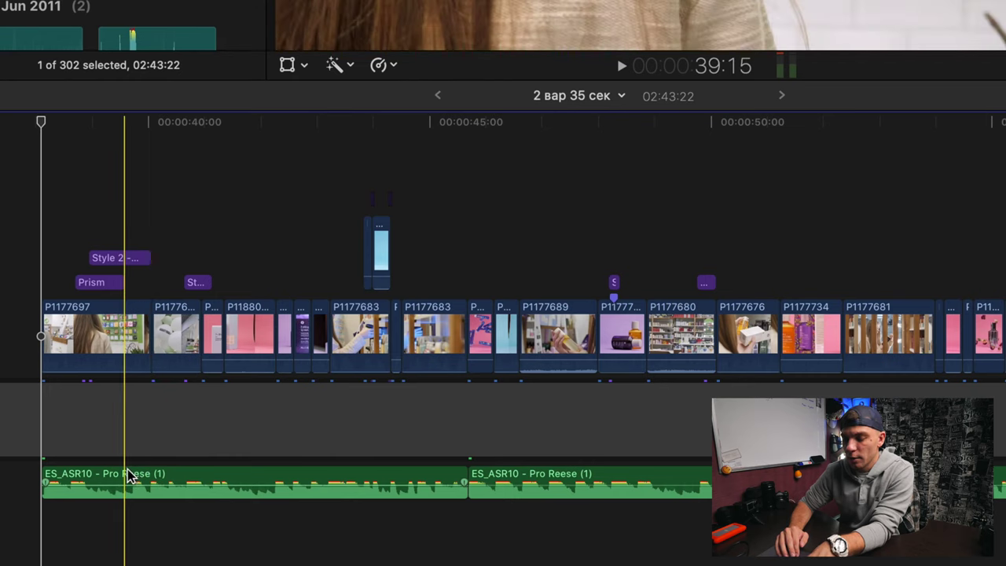
key("space")
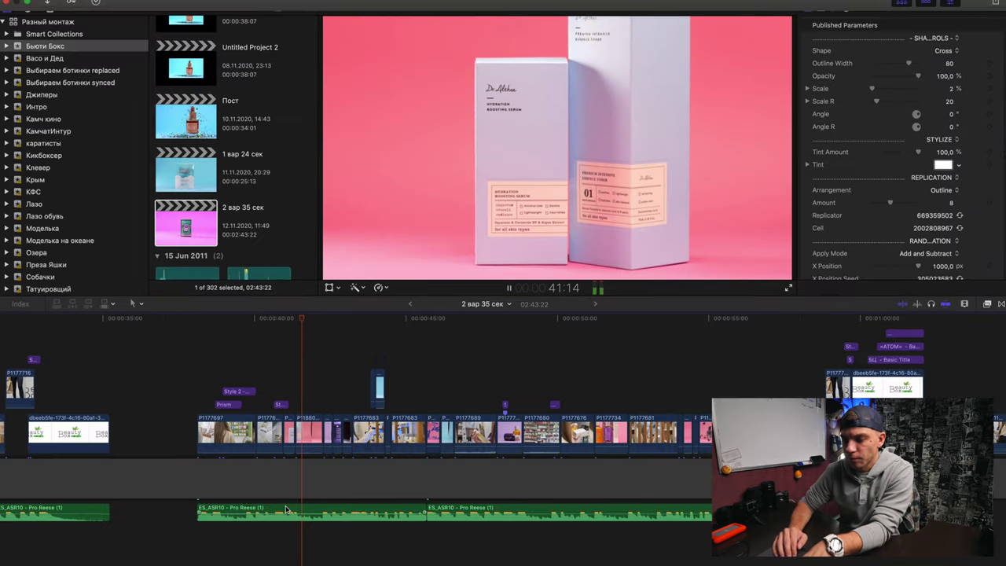
key("space")
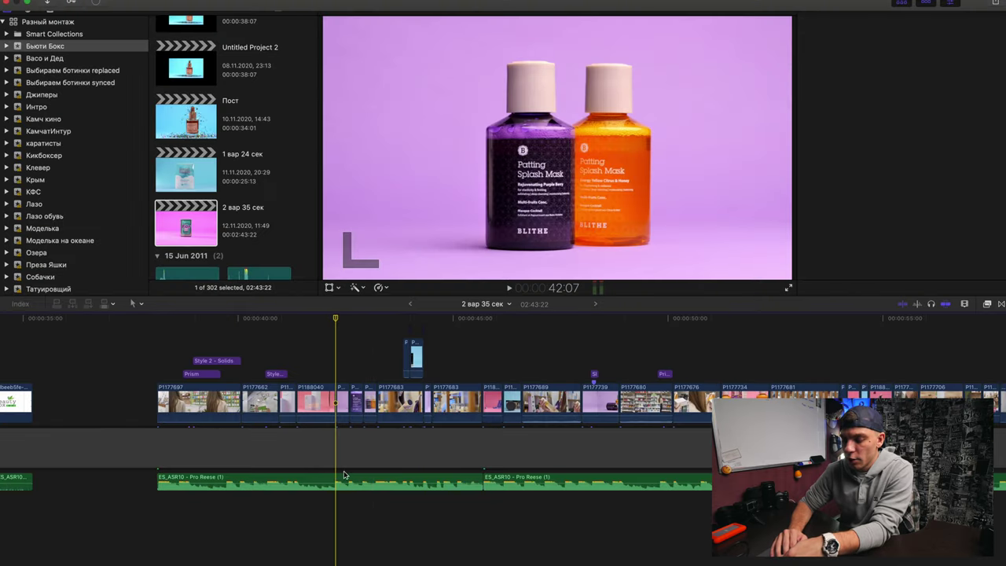
Mark the beats on the first "ES_ASR10 - Pro Reese (1)" music clip from 42:07 to the clip's end
left_click(343, 475)
key("m")
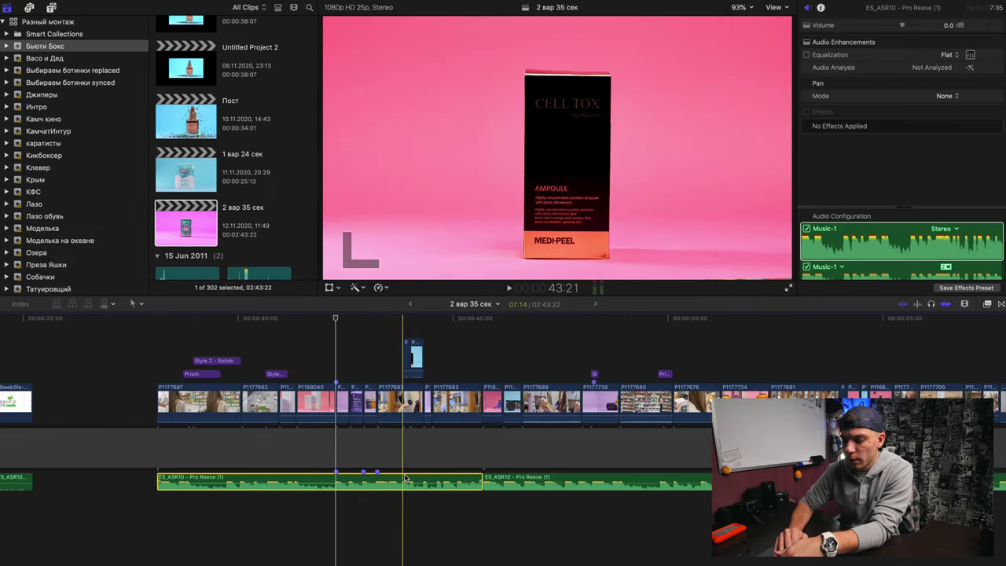
key("m")
key("m")
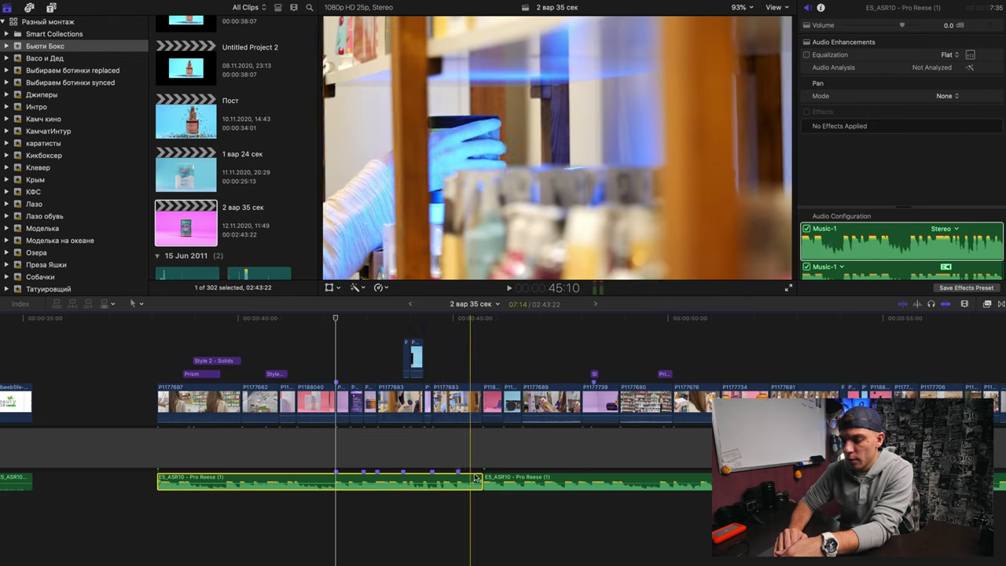
scroll(511, 479, "right", 3)
scroll(673, 484, "right", 3)
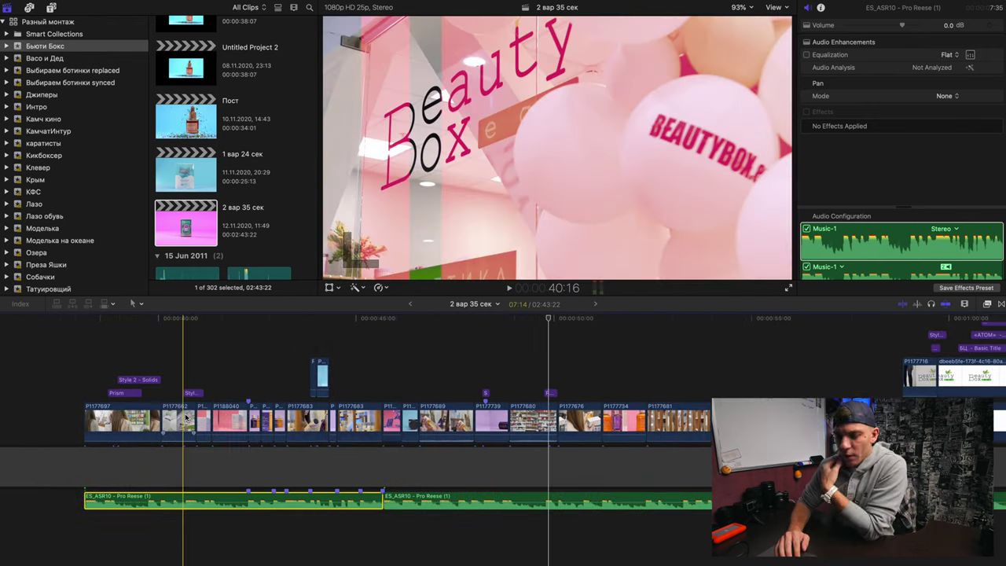
Show the Video Animation keyframes of the neighbouring clips P1188040 and P1188041
left_click(568, 318)
scroll(180, 403, "left", 3)
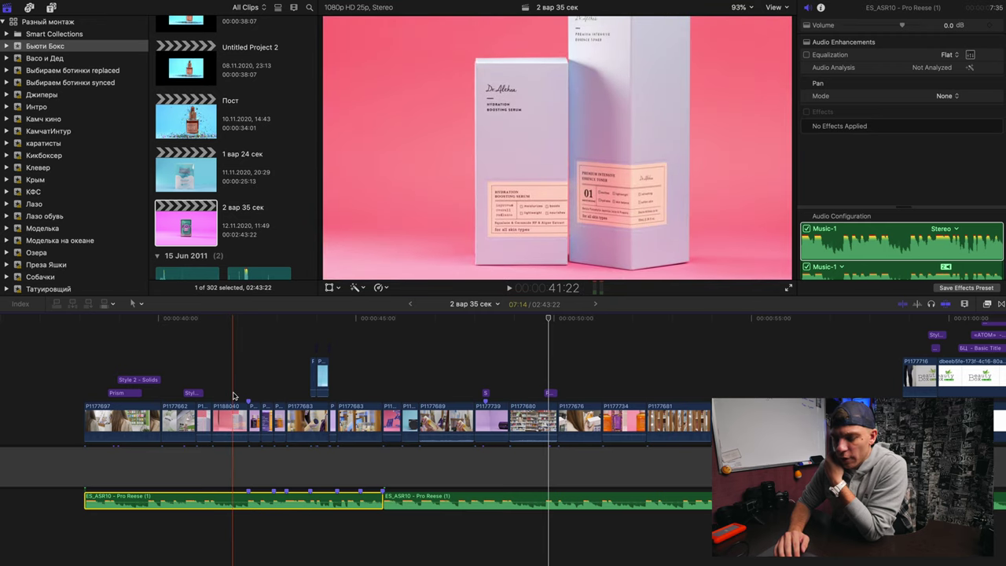
left_click(226, 397)
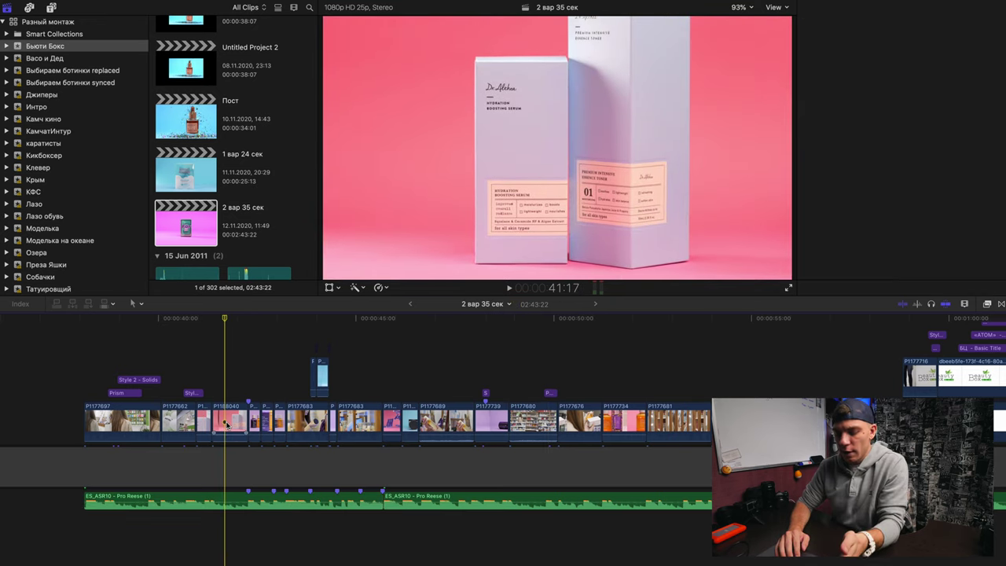
left_click(226, 424)
key("ctrl+v")
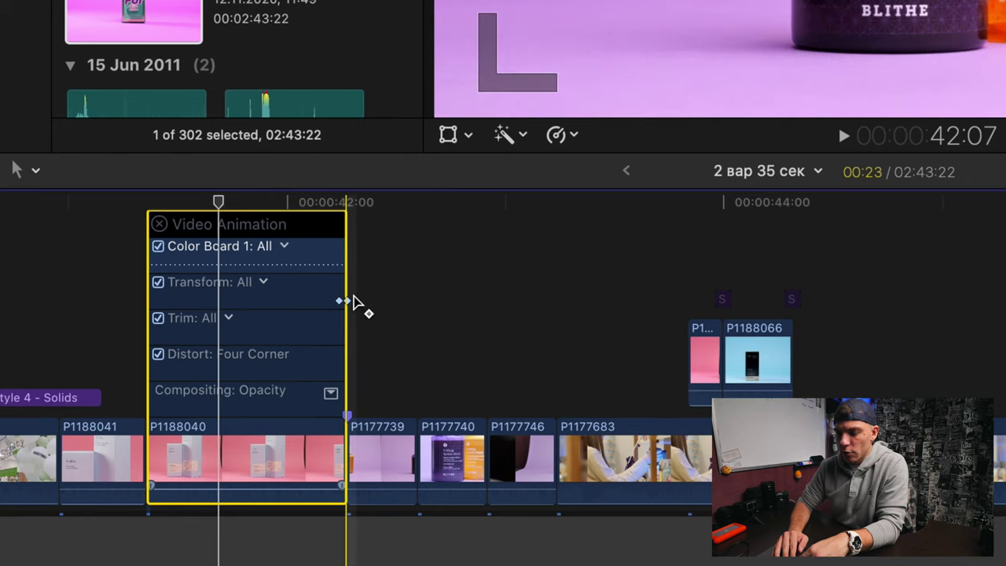
left_click(109, 454)
key("ctrl+v")
Play the transition between clips P1188041 and P1188040, and display the Video Animation of clip P1177662
key("space")
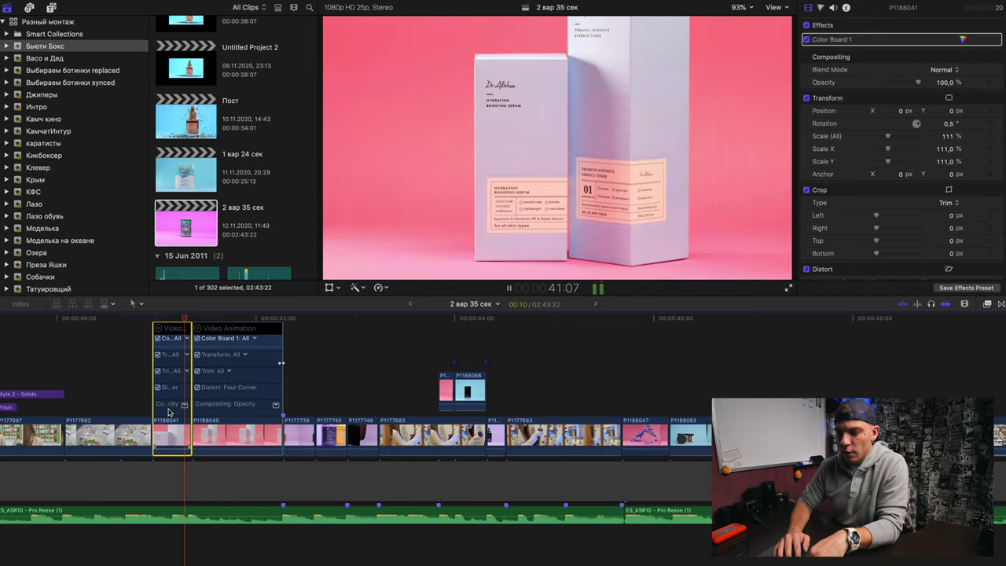
key("space")
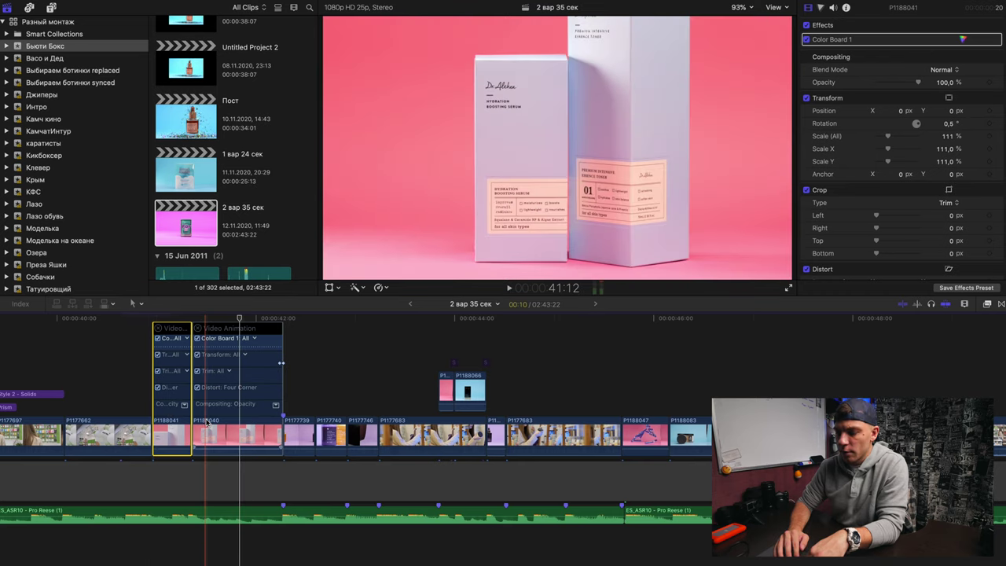
key("space")
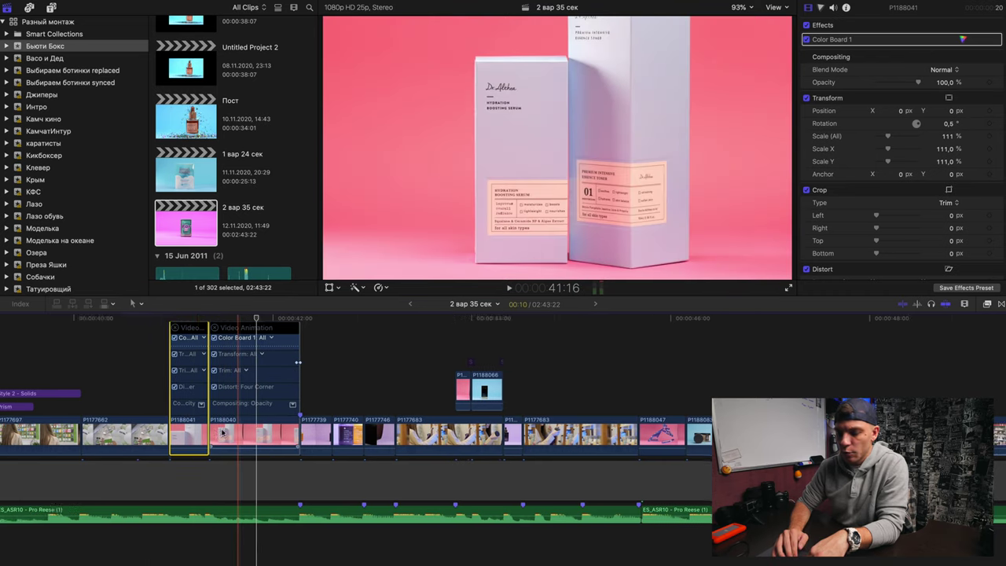
key("space")
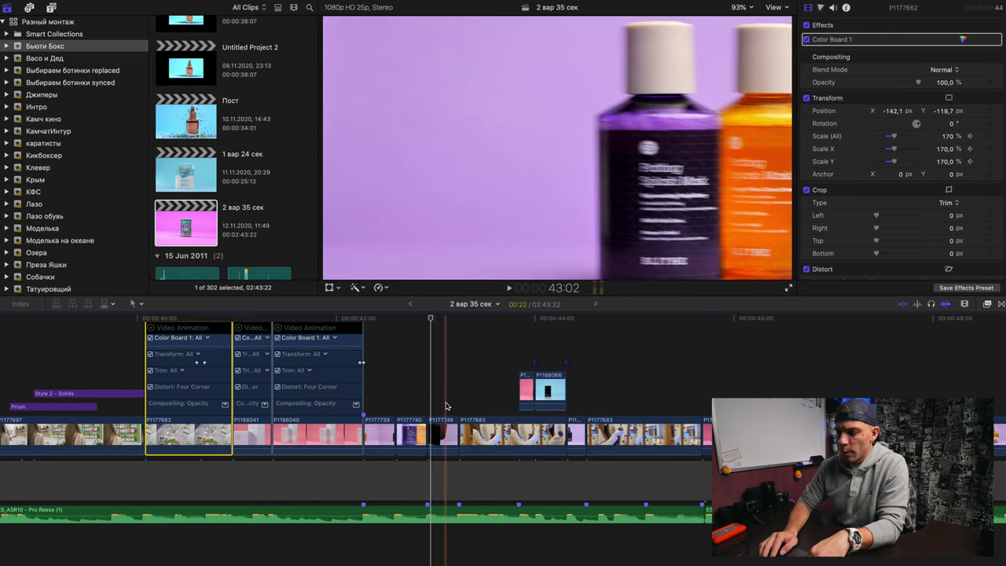
Review the short bottle shots P1177739, P1177740 and P1177746 against the beat markers on the music
left_click(451, 404)
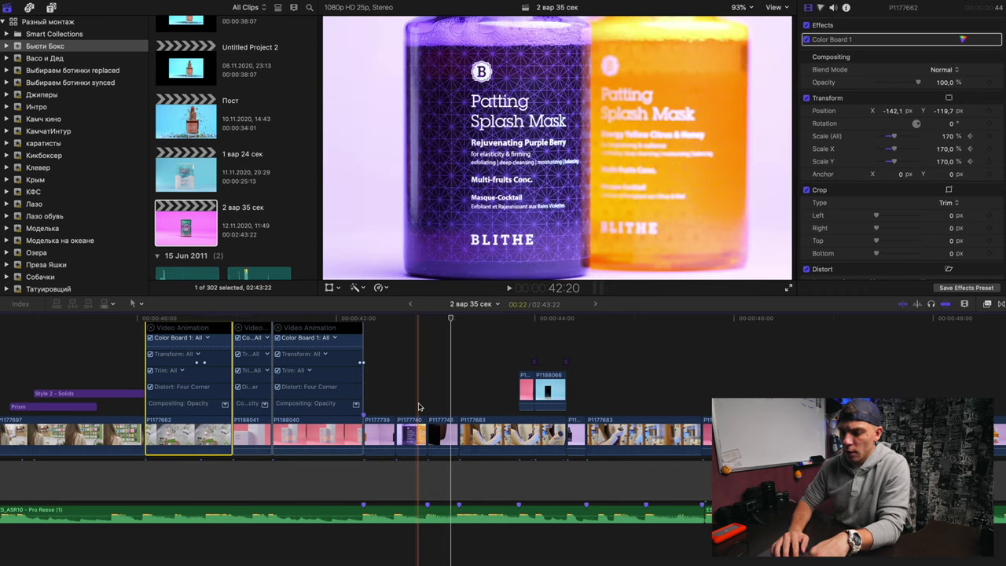
key("space")
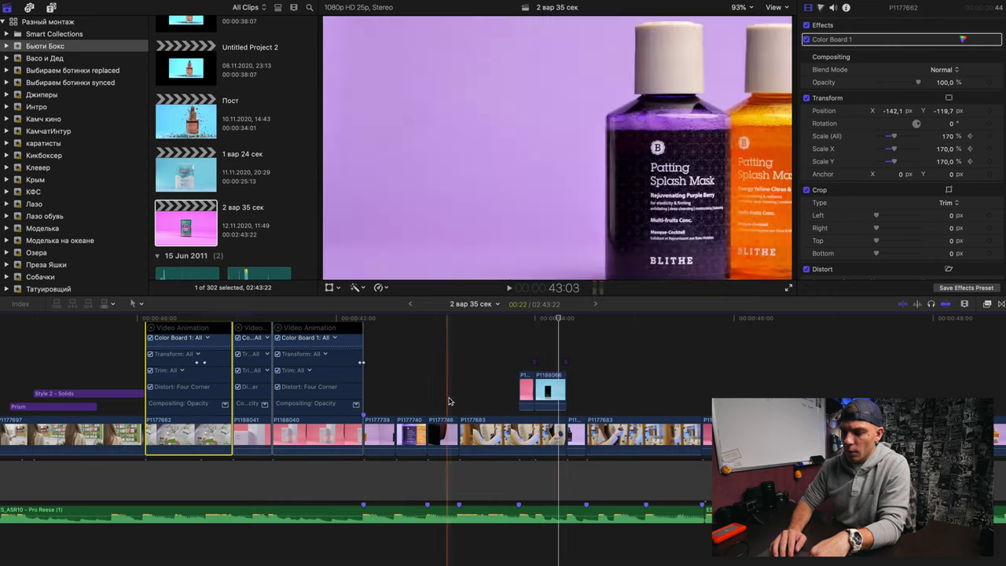
key("space")
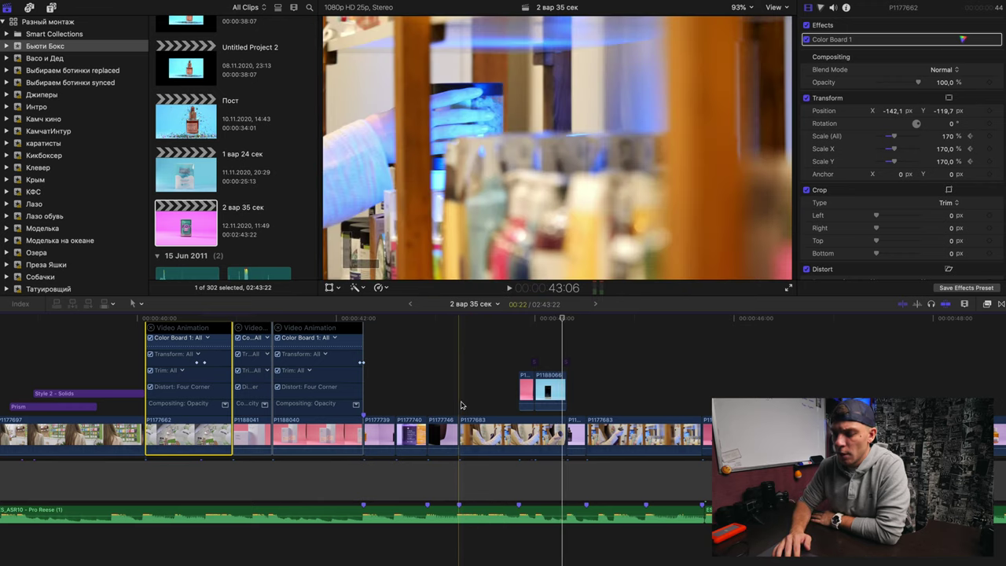
key("space")
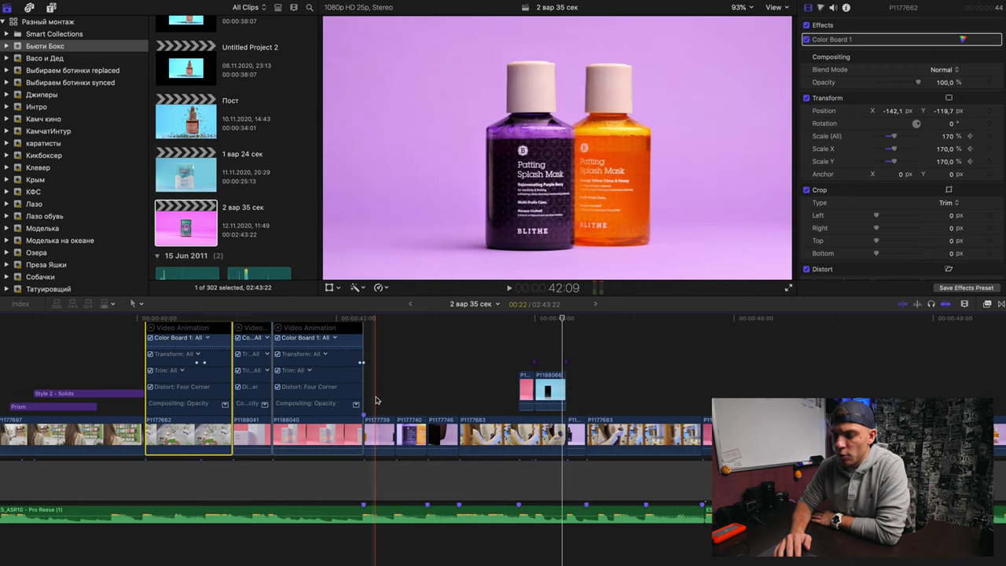
left_click(376, 400)
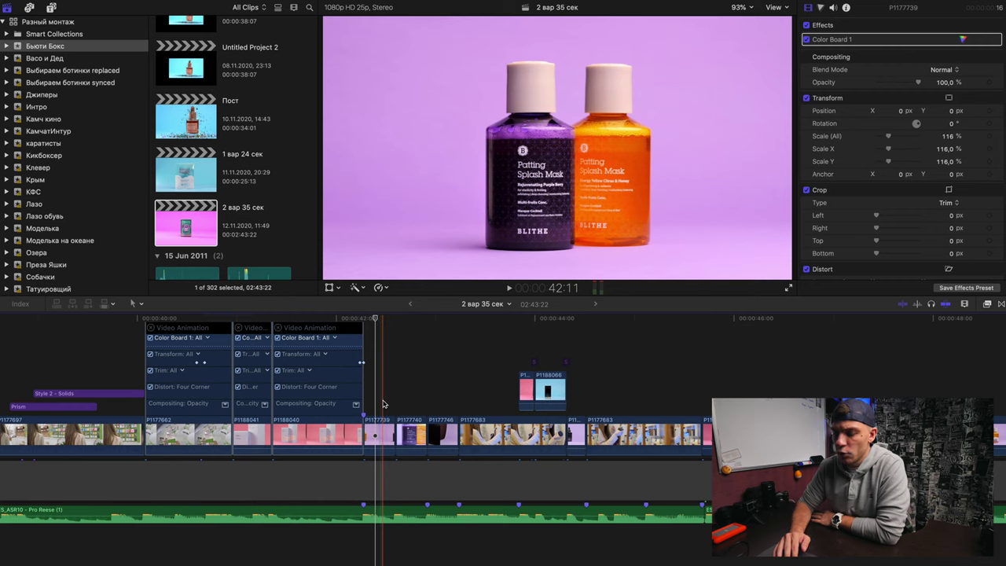
key("c")
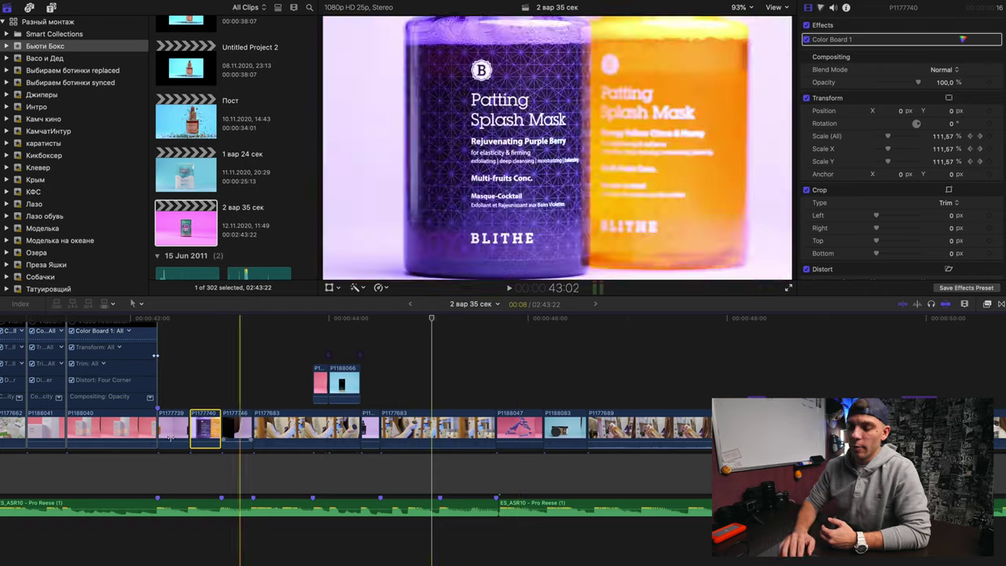
Return to the start of the section and examine the opening shot P1177697 with its overlaid titles
scroll(156, 446, "left", 5)
left_click(142, 385)
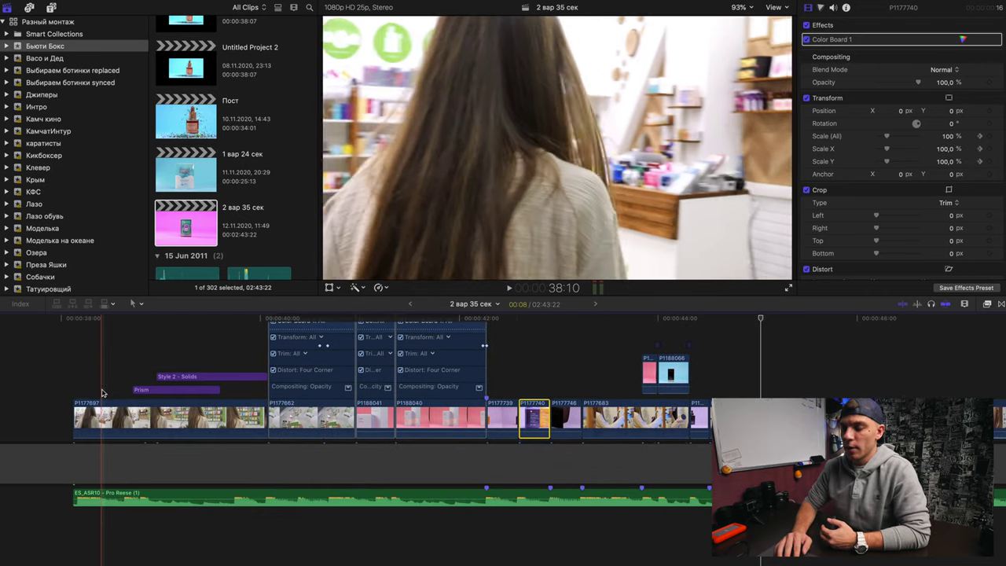
key("super+minus")
key("super+minus")
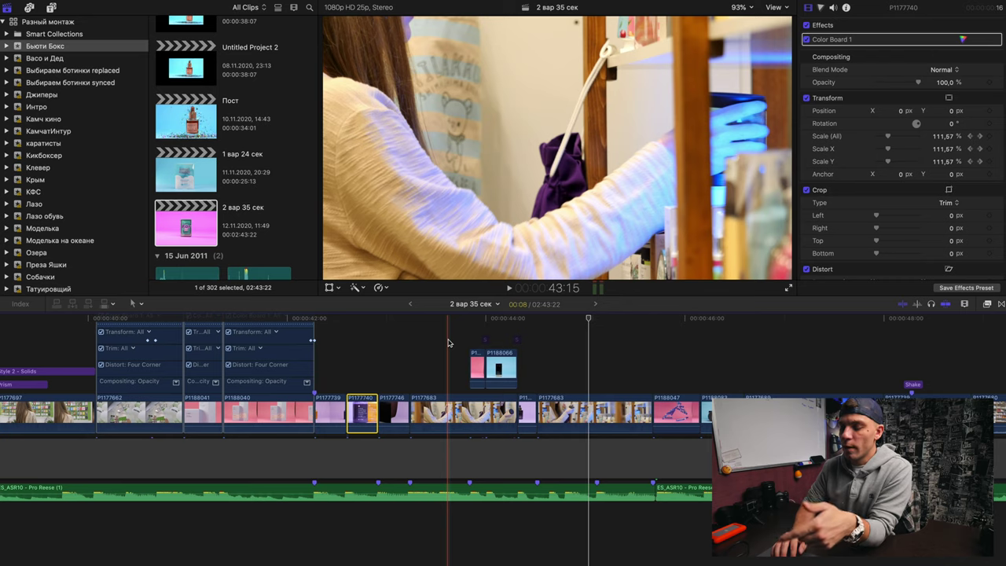
Play through the rest of the section, from clip P1177683 to the closing bag shots and logo, checking the cuts
scroll(537, 368, "right", 5)
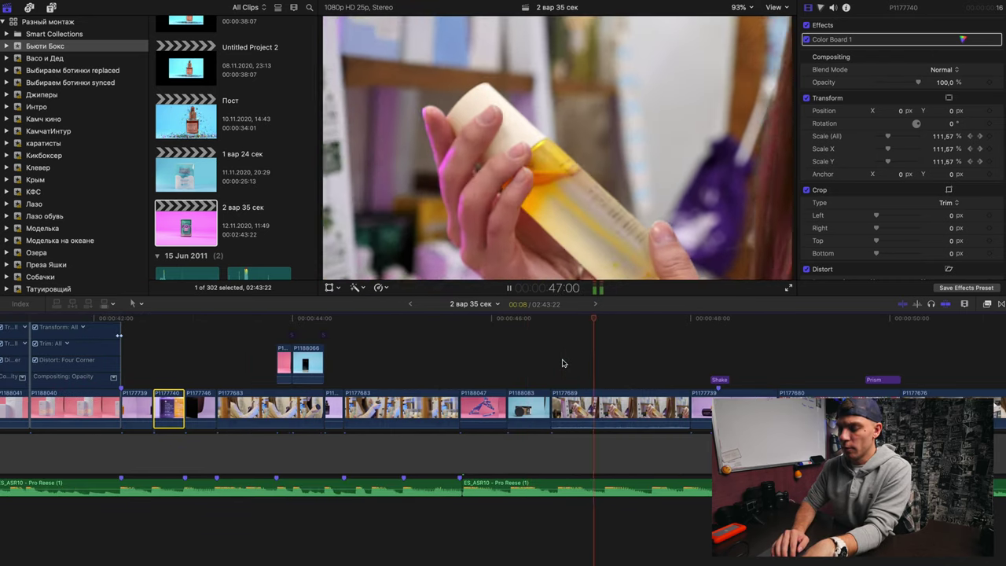
scroll(593, 377, "right", 1)
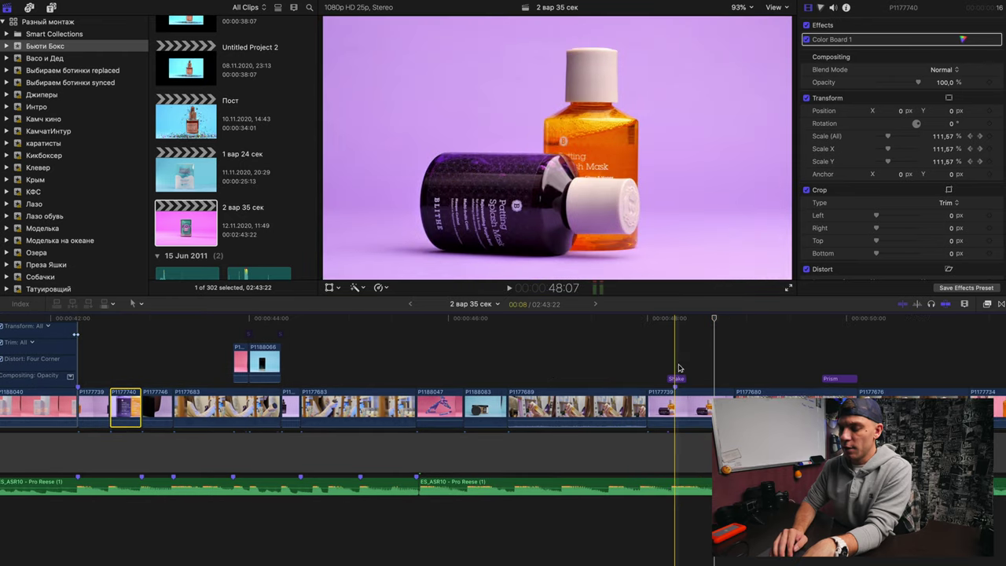
scroll(529, 359, "right", 15)
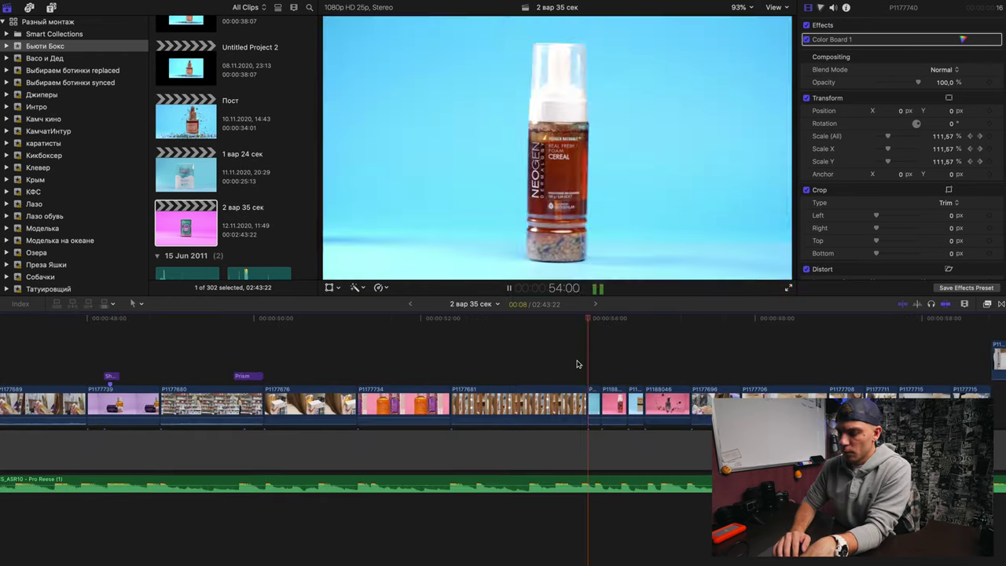
scroll(622, 385, "right", 2)
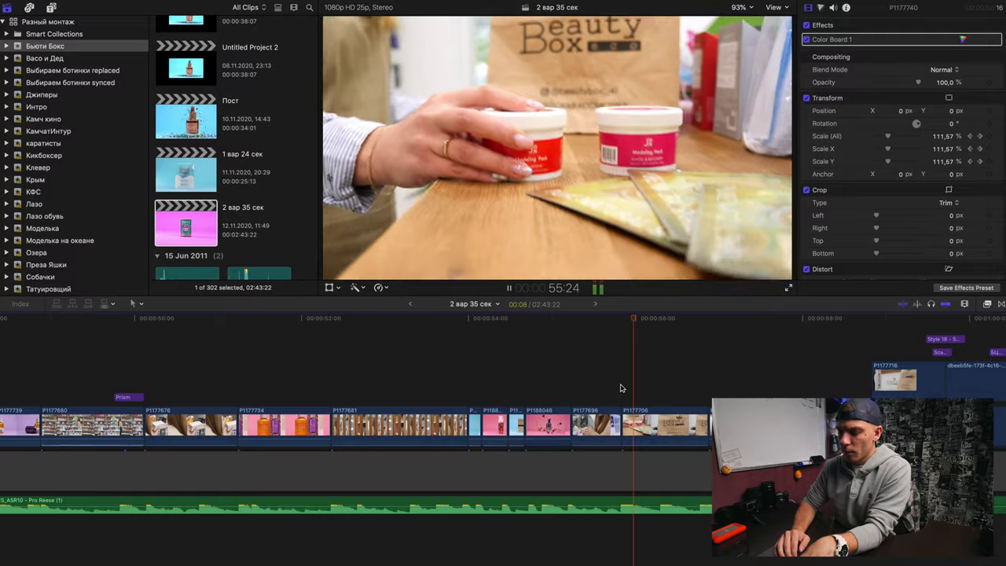
key("space")
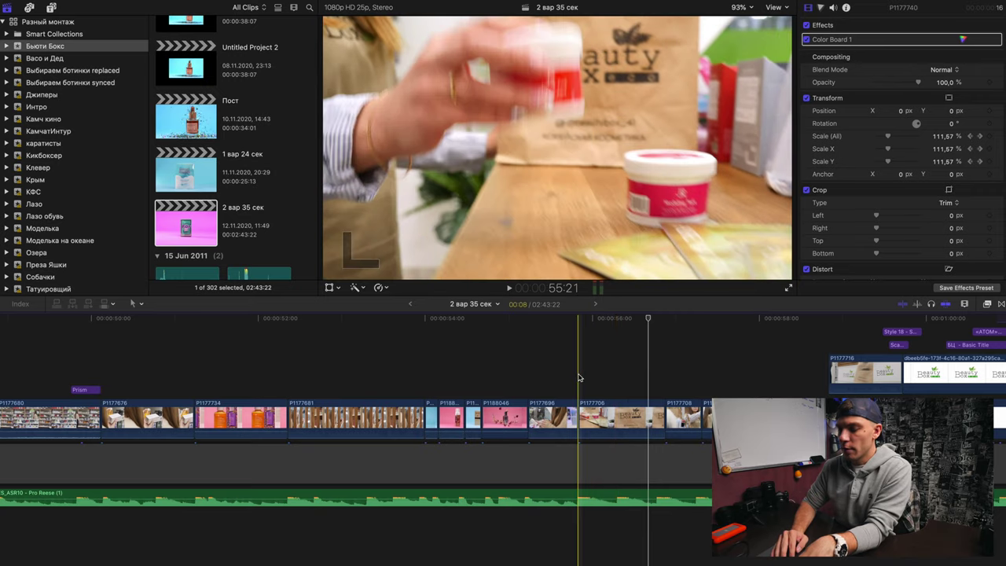
scroll(550, 385, "right", 5)
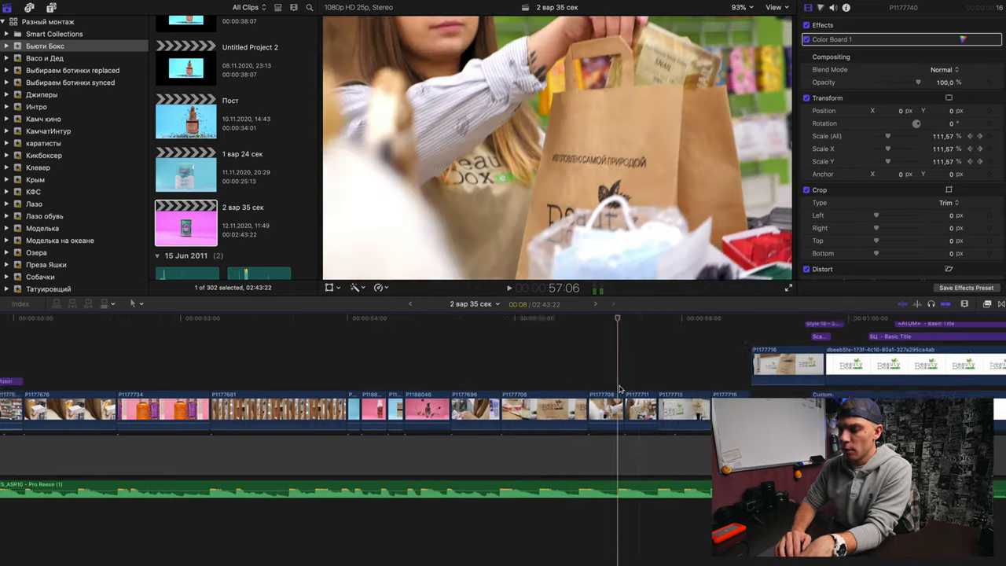
key("space")
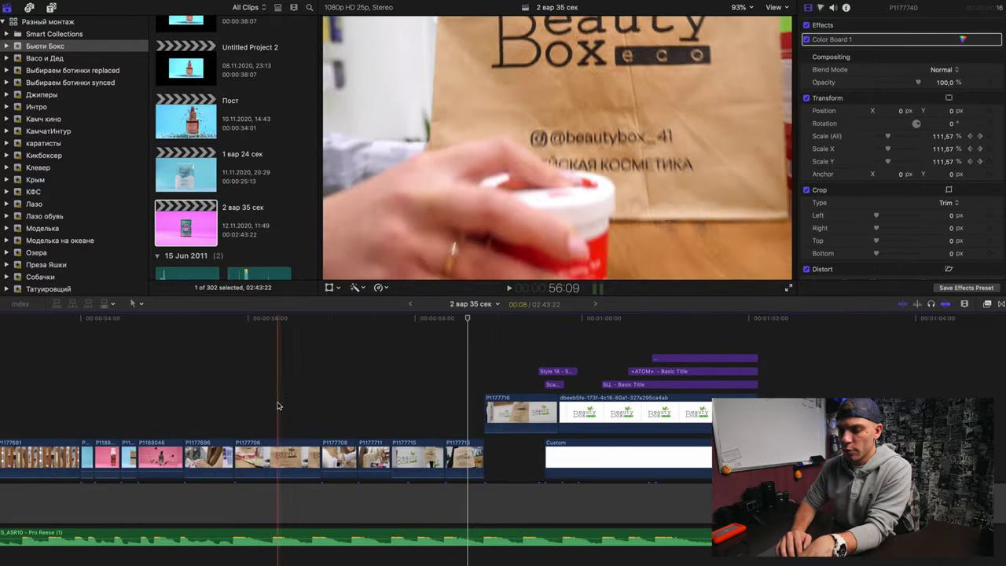
Go to the other version of the edit around 2:09 and examine its stacked clips and split-screen shot
scroll(277, 405, "right", 8)
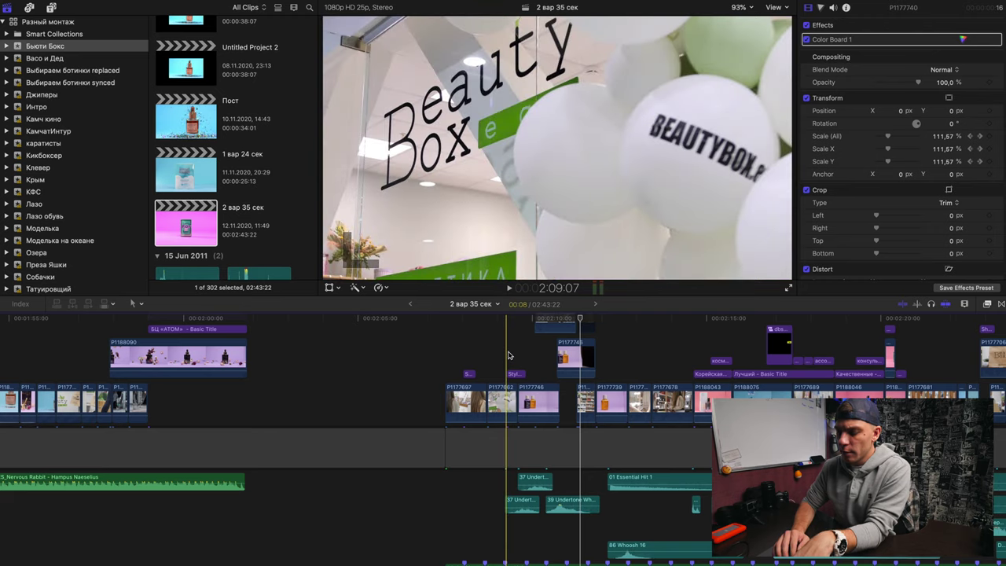
left_click(507, 355)
scroll(460, 355, "right", 10)
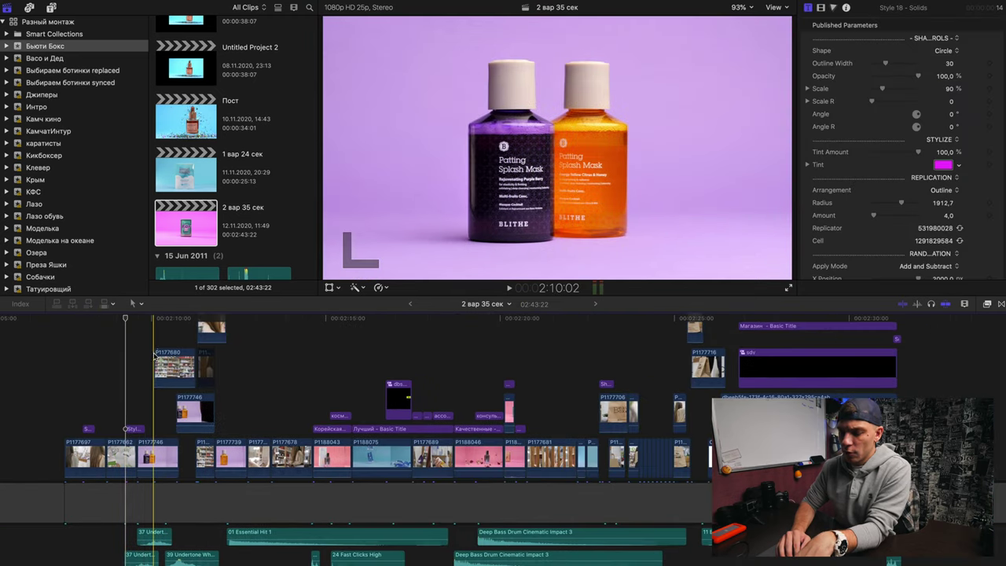
scroll(146, 366, "up", 3)
scroll(146, 366, "right", 2)
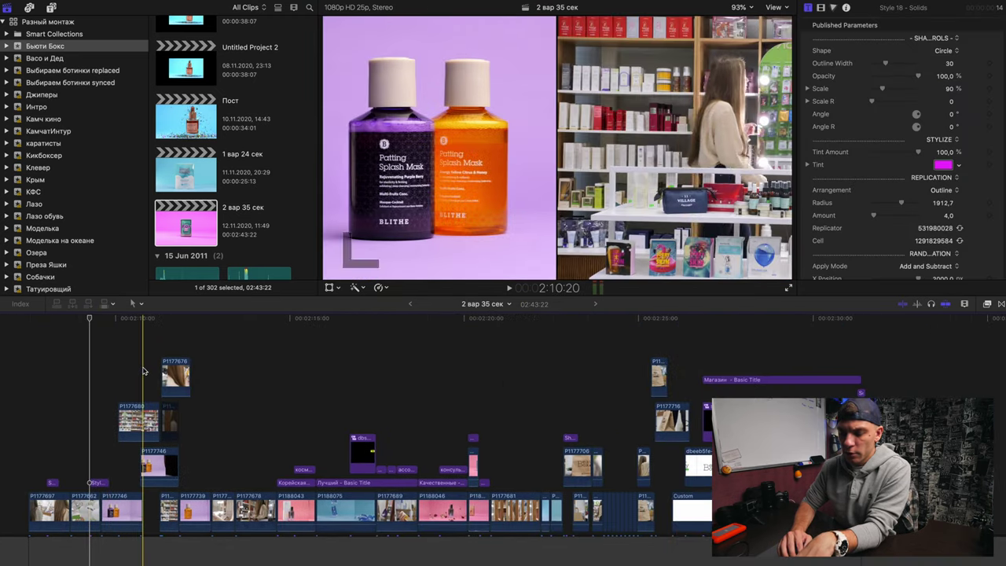
Inspect the position and crop animation of the connected shelf clip P1177680, starting near 2:10
left_click(140, 371)
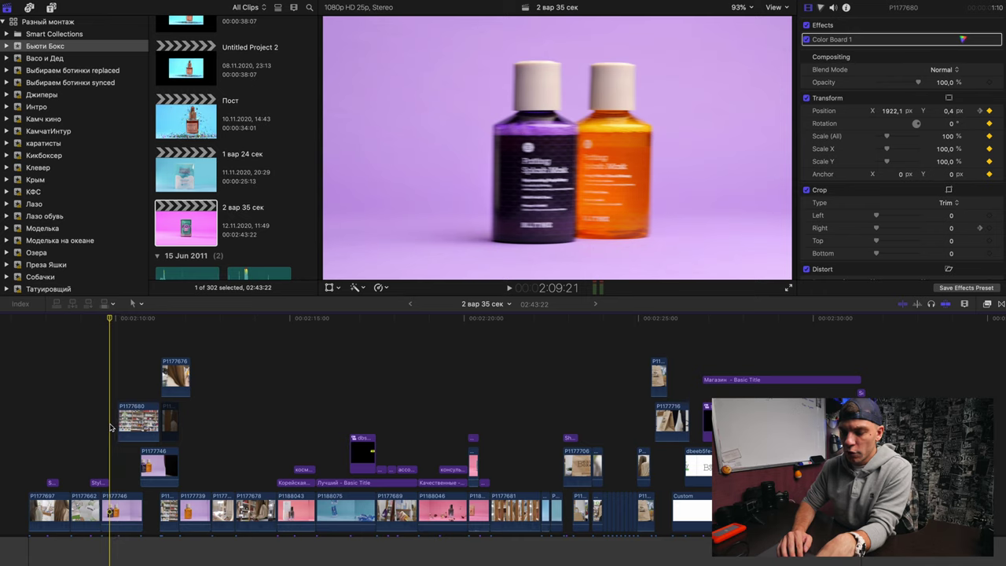
key("ctrl+v")
key("super+equal")
left_click(214, 494)
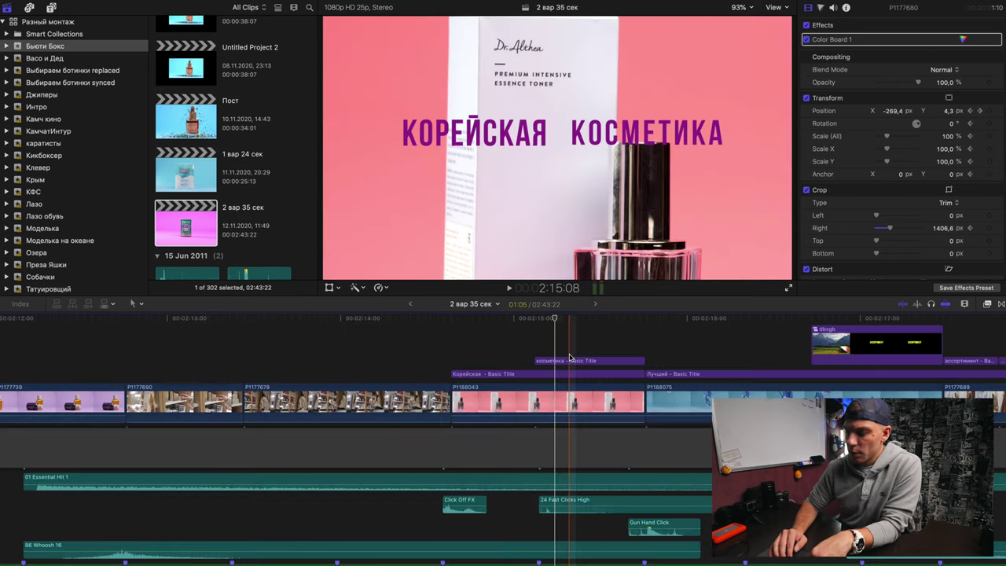
Review the "Корейская" and "косметика" titles around 2:15 together with the sound effects beneath them
scroll(546, 357, "right", 2)
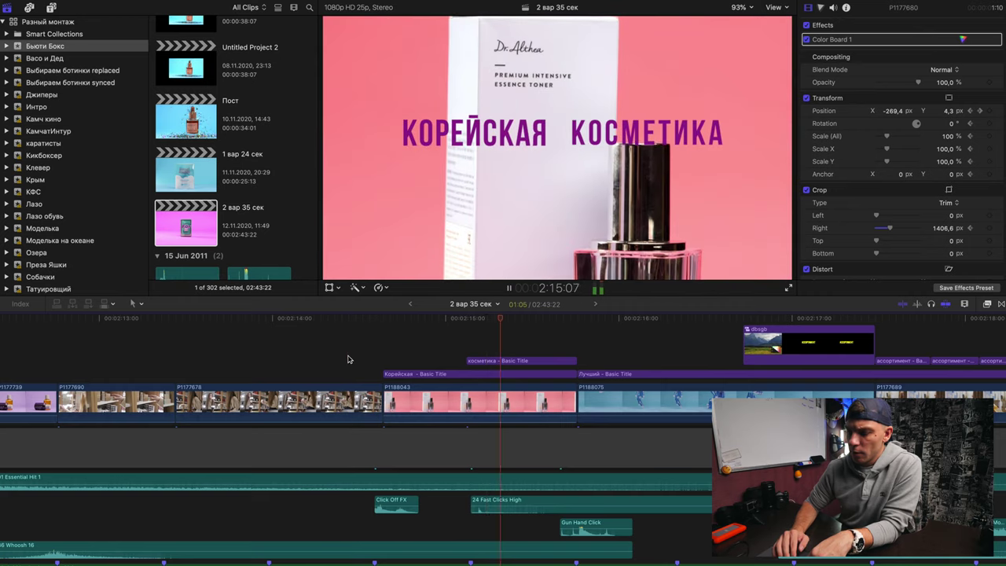
scroll(349, 359, "right", 3)
scroll(442, 357, "right", 2)
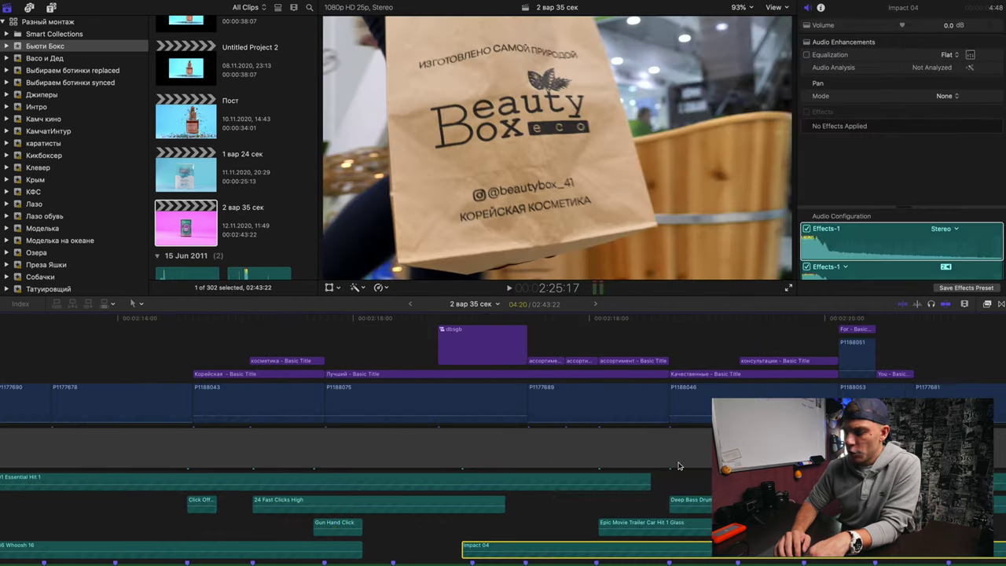
Review the remaining clips and impact sounds from about 2:20 to the closing logo, together with the whole timeline of versions
scroll(678, 466, "right", 10)
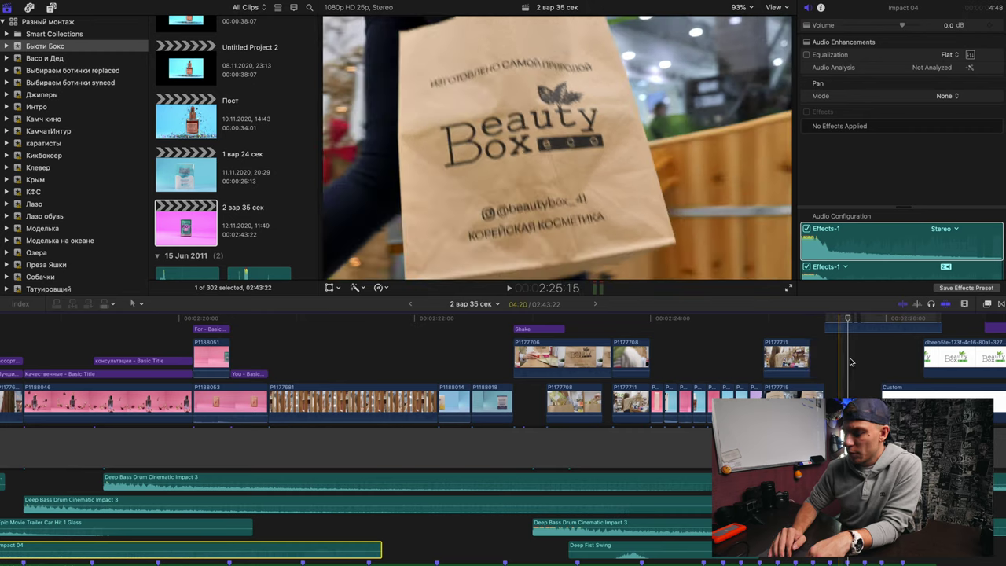
scroll(832, 363, "right", 5)
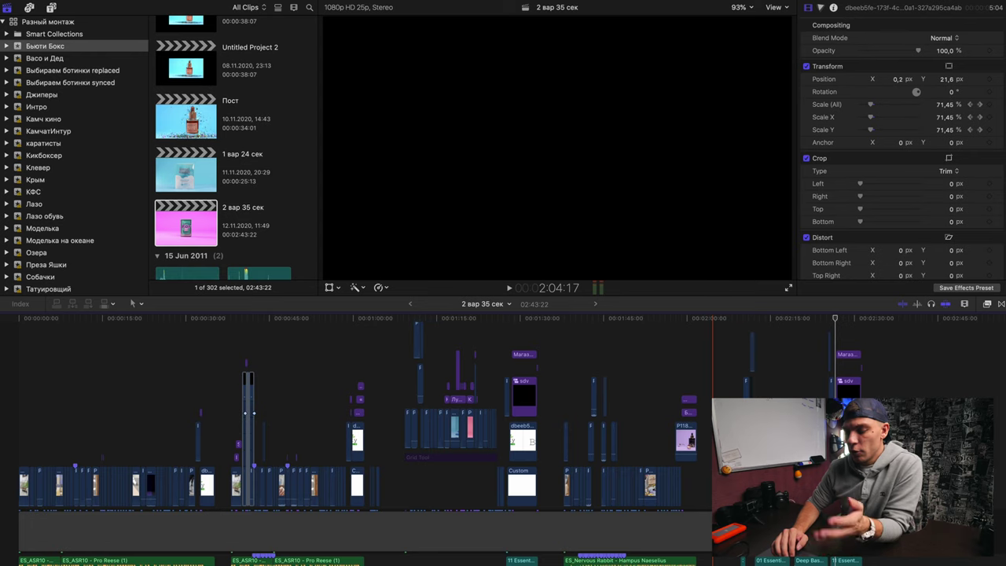
scroll(709, 430, "down", 3)
left_click(709, 506)
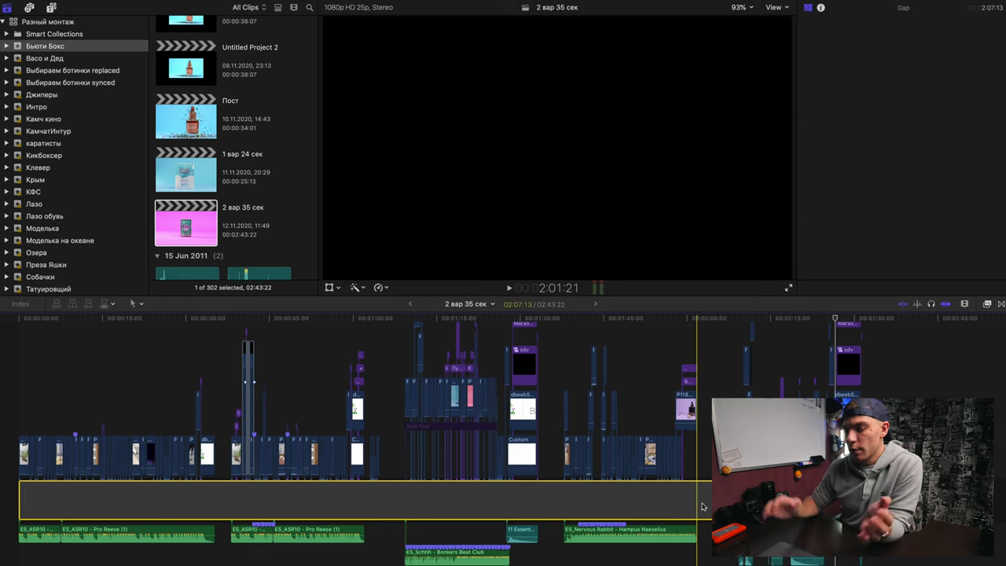
scroll(701, 506, "up", 3)
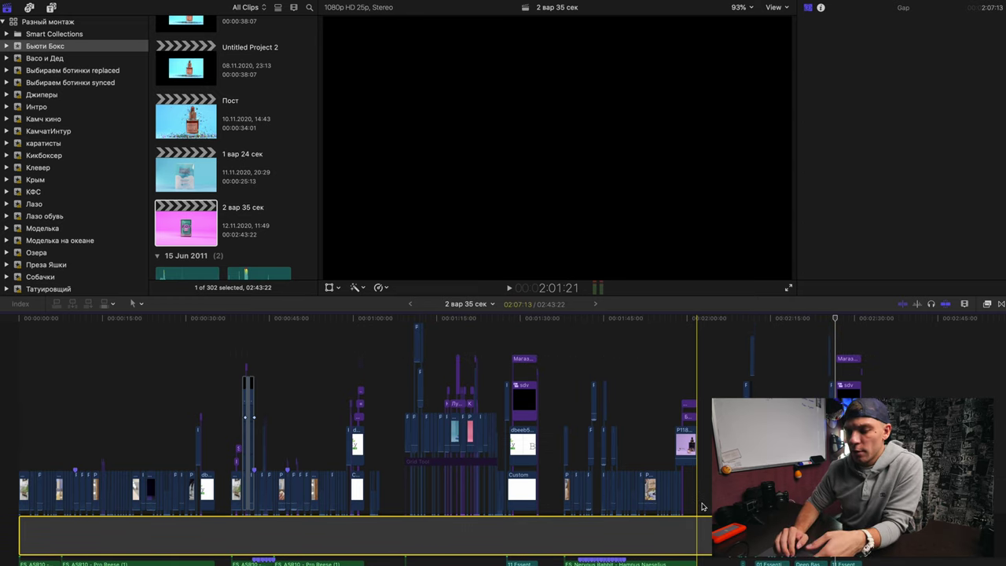
scroll(210, 138, "up", 2)
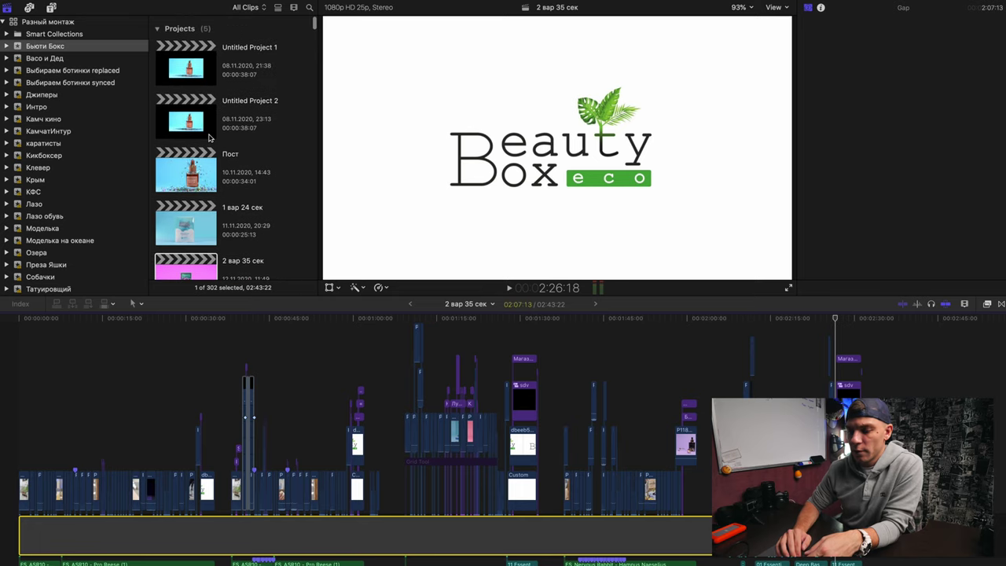
scroll(199, 101, "down", 4)
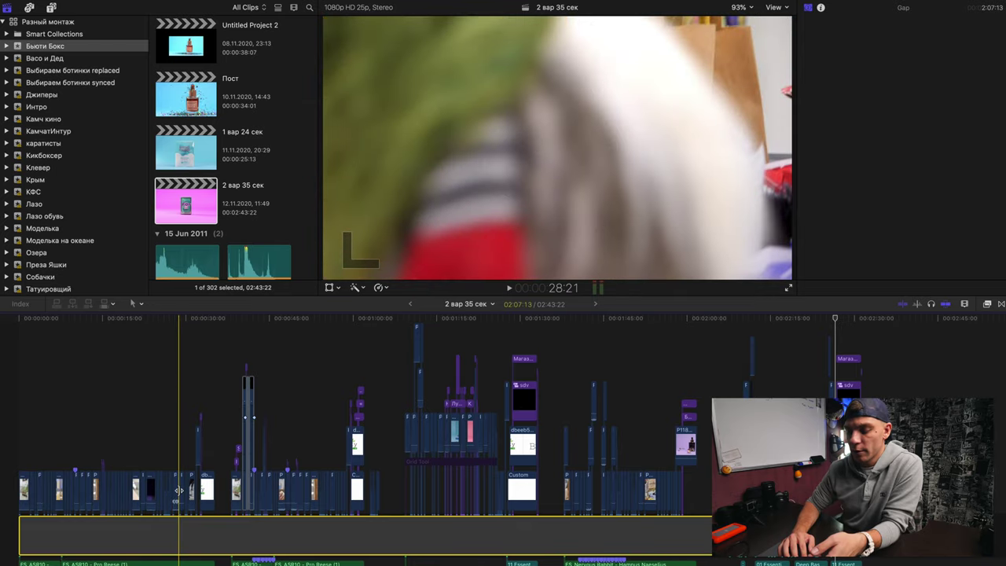
Compare the other versions of the edit, including the address title near 1:00 and the music and effects tracks beneath them
left_click(178, 488)
left_click_drag(473, 435, 176, 488)
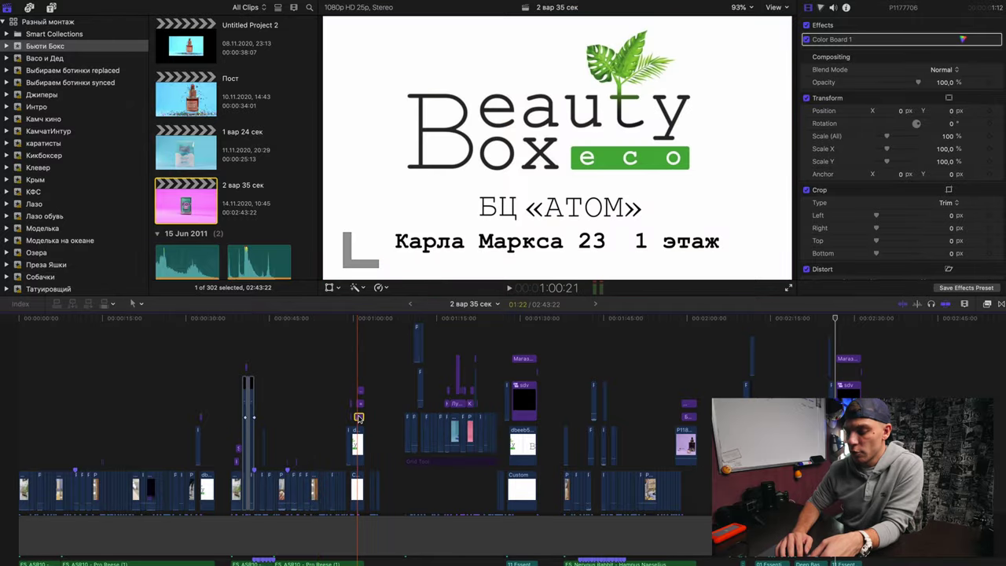
left_click(359, 417)
scroll(462, 394, "down", 5)
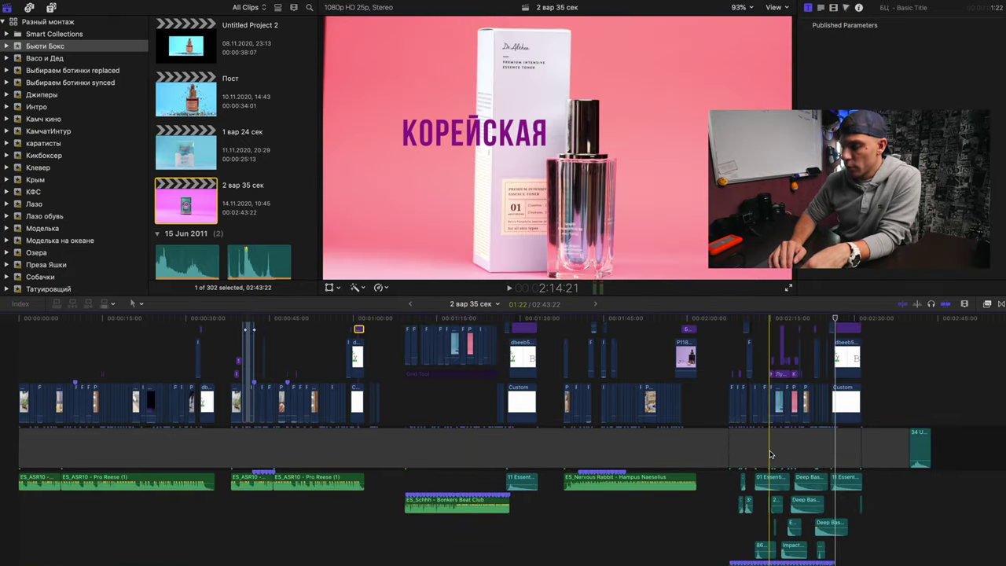
scroll(769, 447, "up", 2)
key("super+equal")
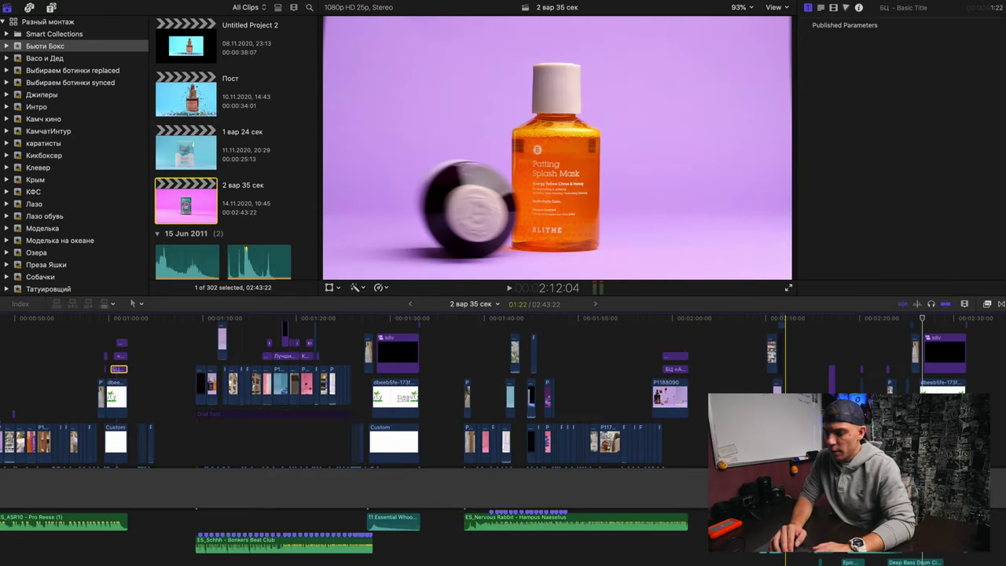
scroll(502, 408, "up", 2)
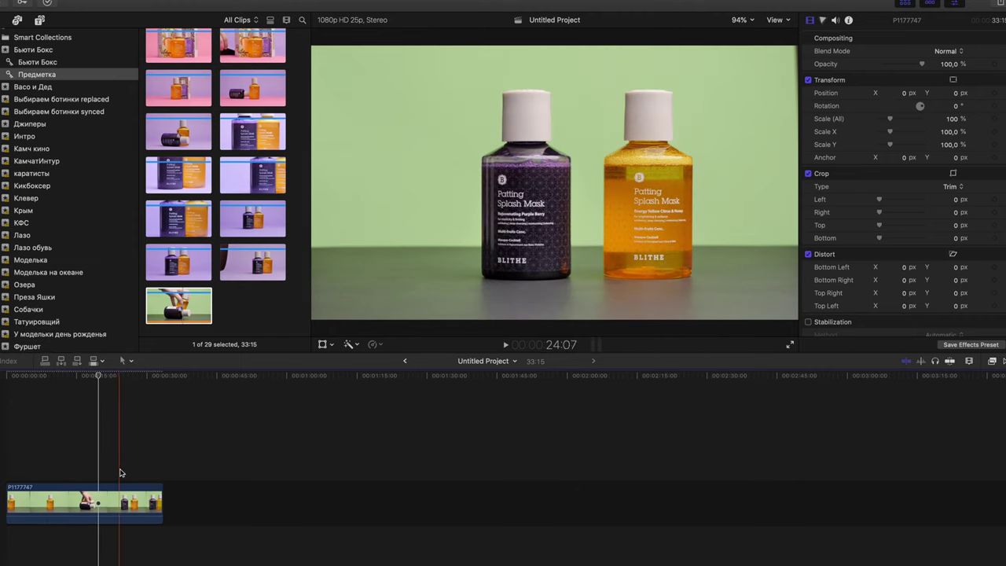
Apply the Keyer effect to the green-background bottle clip P1177747 and activate its Sample Color tool
left_click(993, 360)
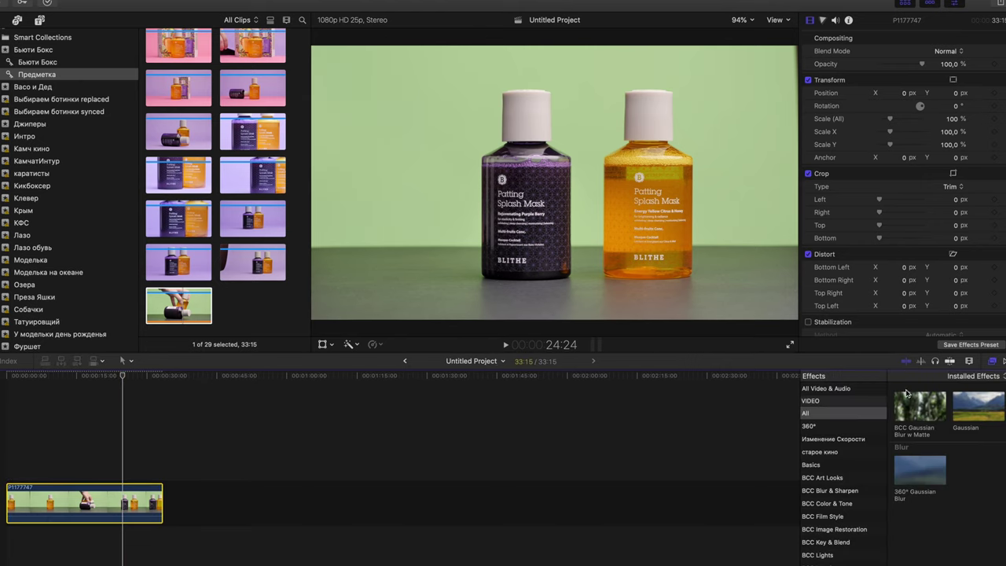
scroll(947, 472, "down", 10)
left_click_drag(978, 509, 126, 503)
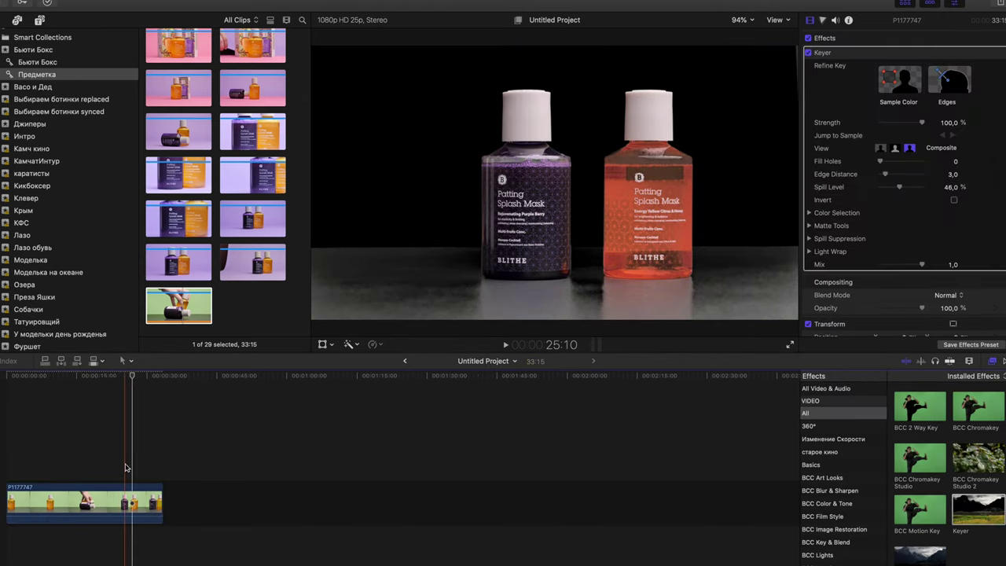
left_click(902, 77)
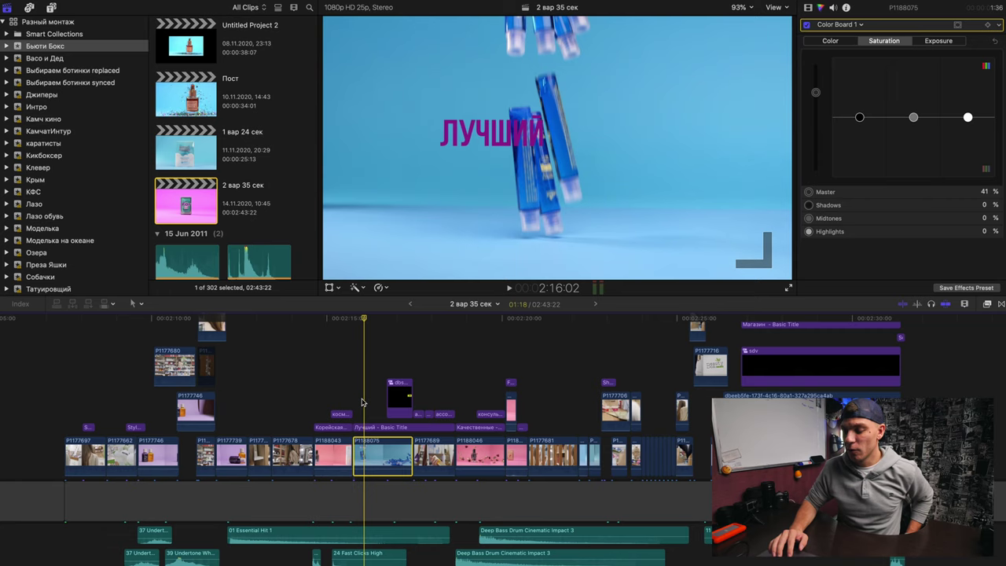
Add Hue/Saturation Curves to clip P1188075 and sample its blue background for the HUE vs HUE curve
left_click(363, 403)
left_click(371, 465)
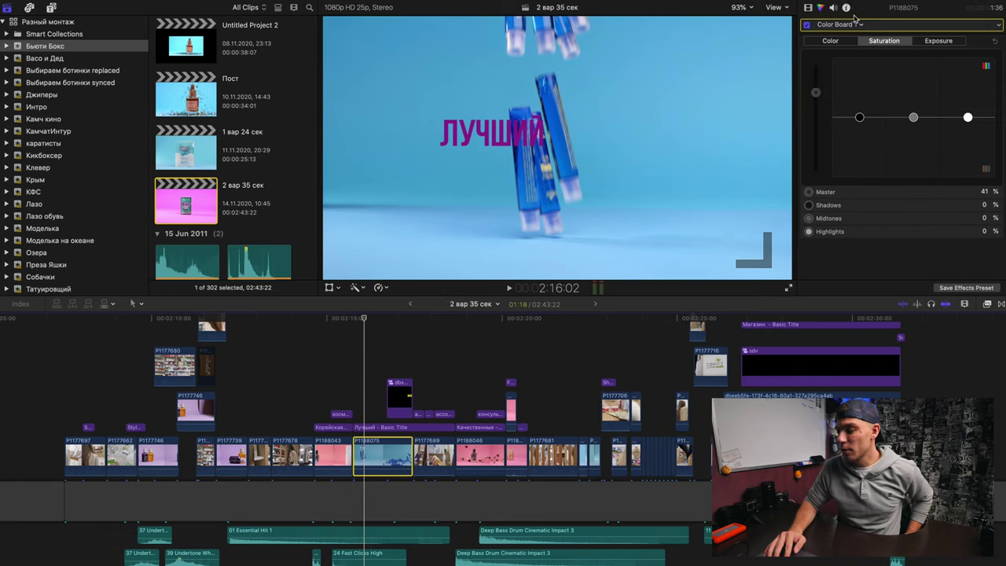
left_click(846, 8)
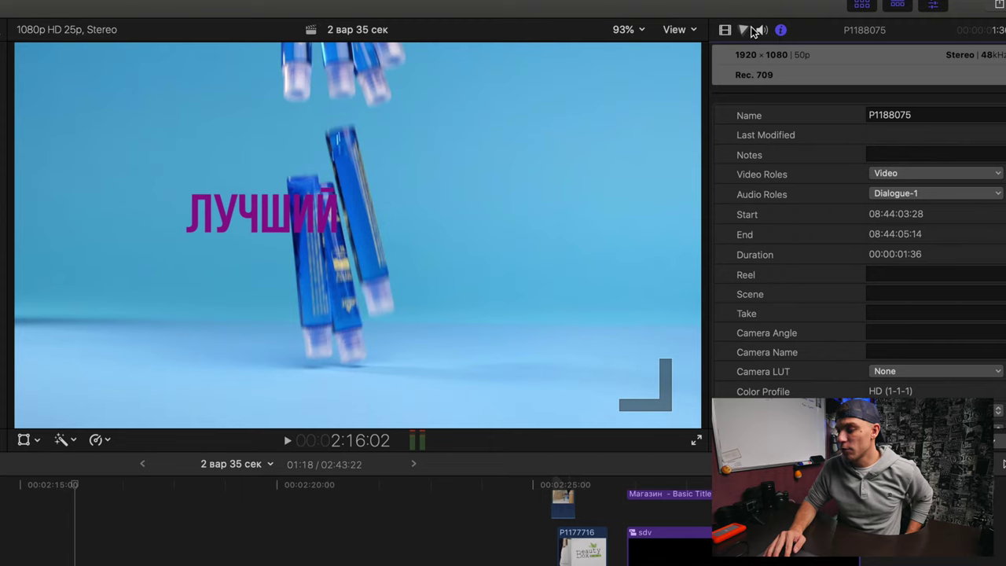
left_click(745, 31)
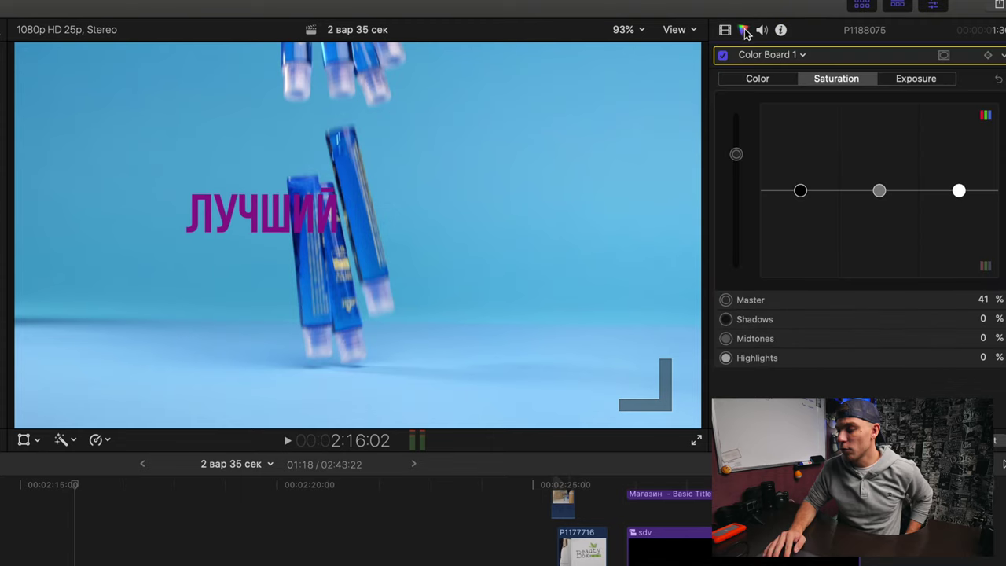
left_click(802, 54)
left_click(811, 159)
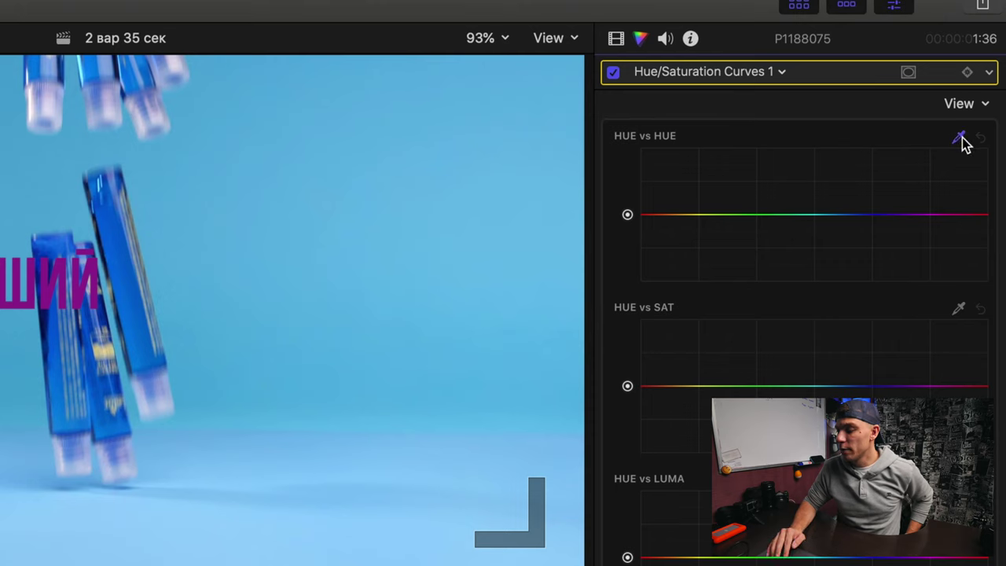
left_click(514, 129)
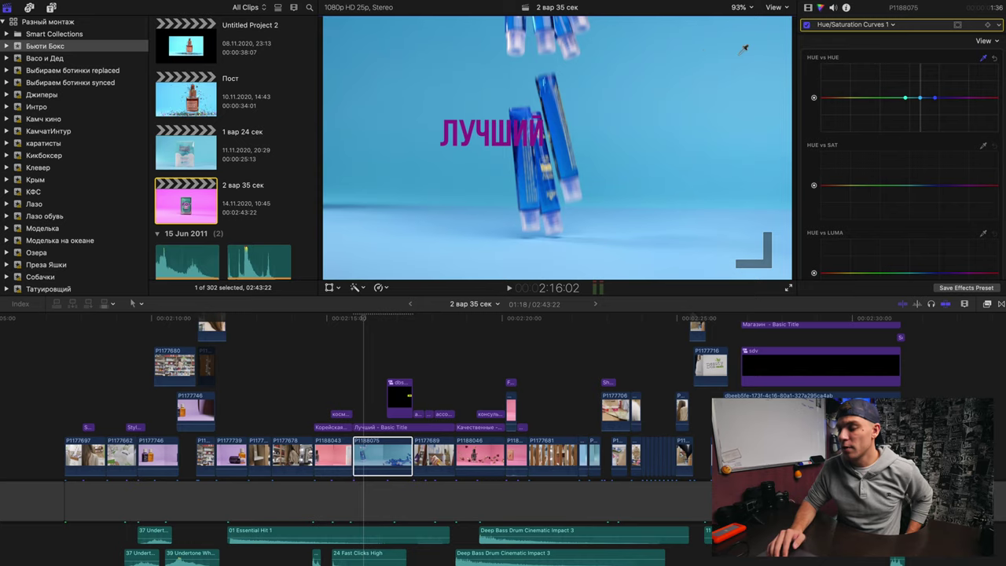